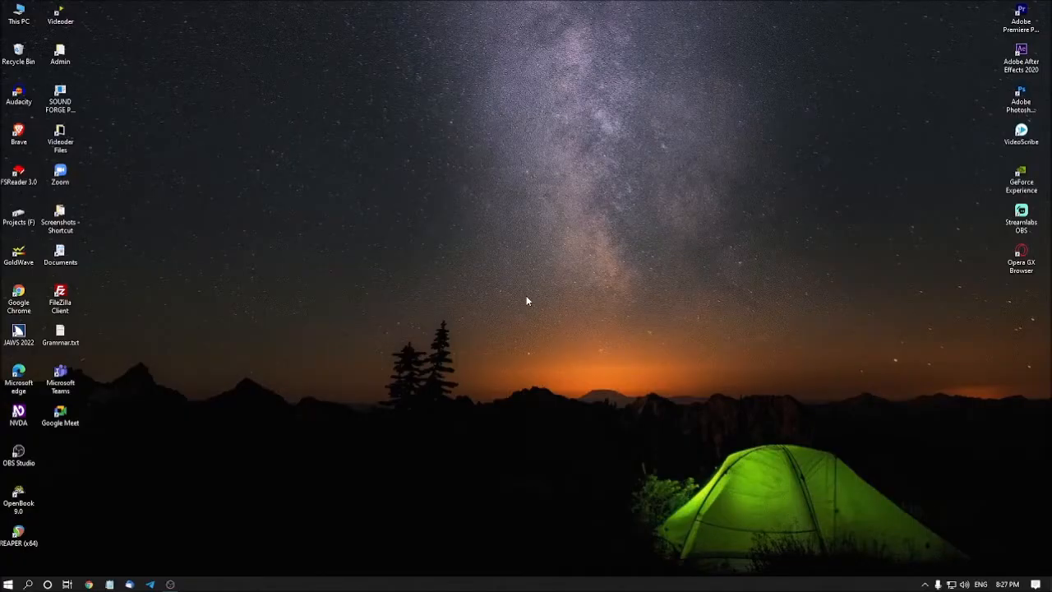
- Launch Movie Maker from the Windows desktop
key(super)
text(movie)
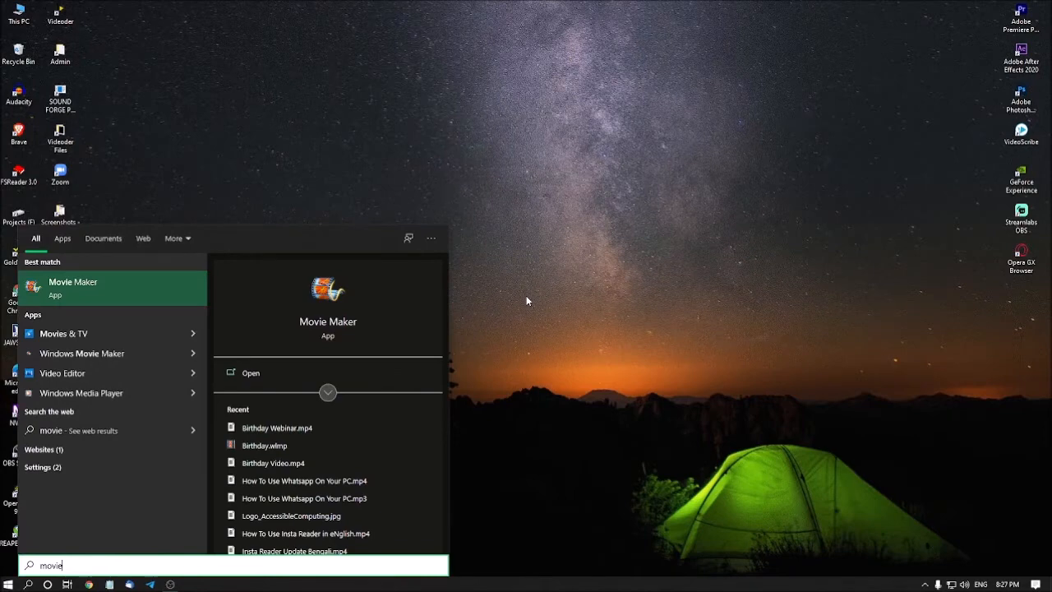
key(Return)
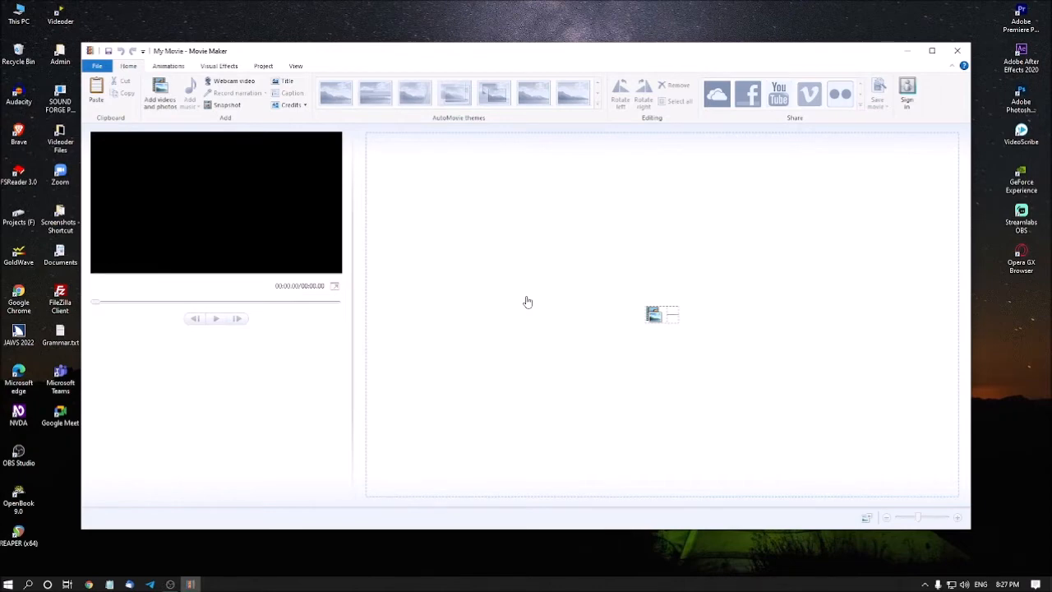
- Begin adding videos and photos to the project and browse up to the folder that contains Multi Media
click(527, 302)
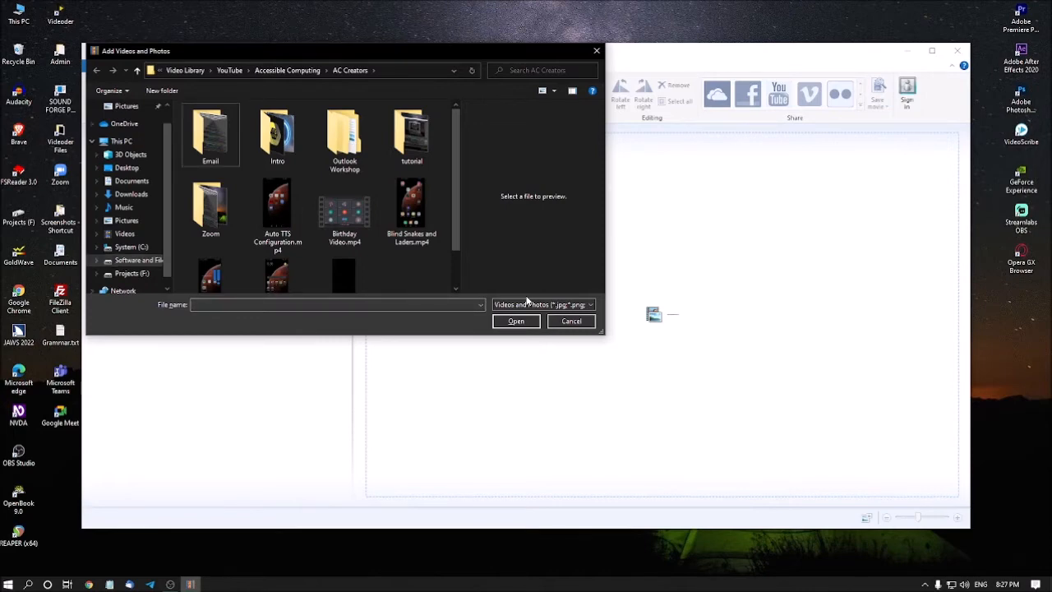
key(alt+Up)
key(alt+Up)
key(alt+Up)
key(alt+Up)
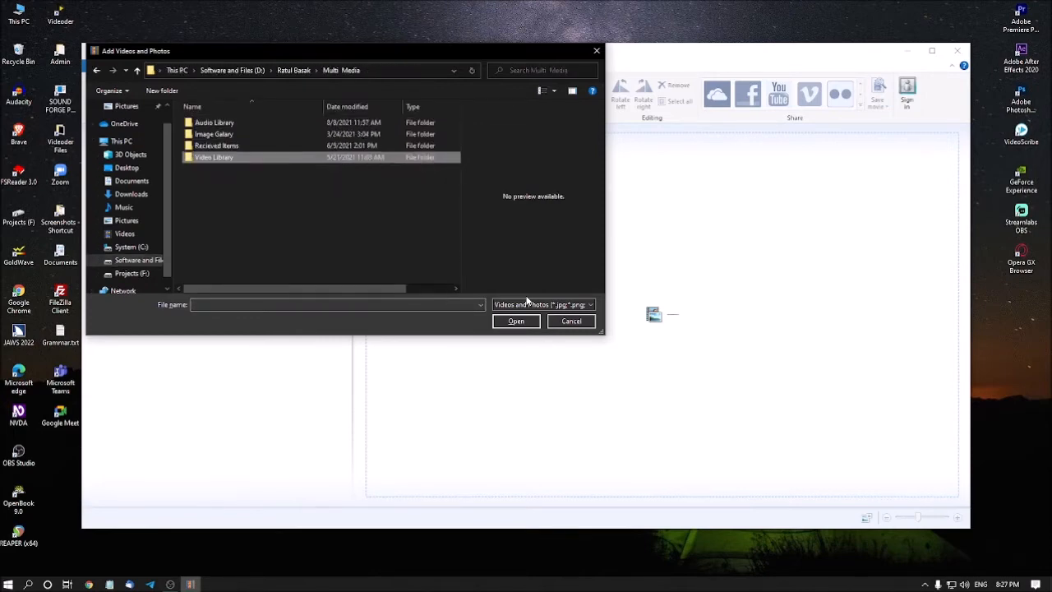
key(Up)
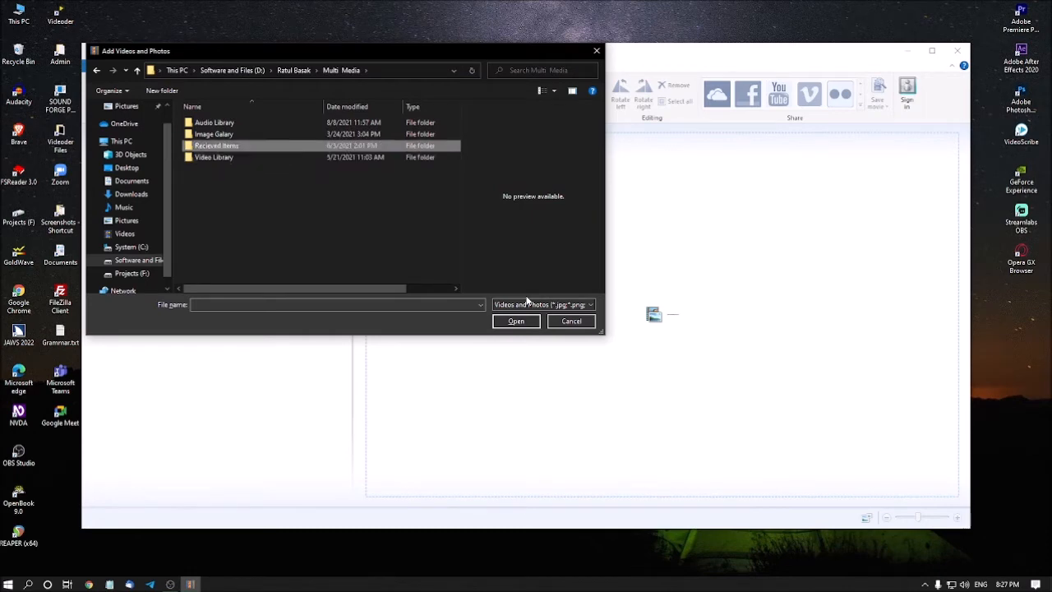
key(Up)
key(Up)
key(alt+Up)
- Browse to the YouTube Info folder inside Documents > Business for the picture to add
key(Up)
key(Down)
key(Up)
key(Return)
key(Down)
key(Down)
key(Return)
key(Down)
key(Down)
key(Down)
key(Down)
key(Return)
key(Down)
key(Return)
key(i)
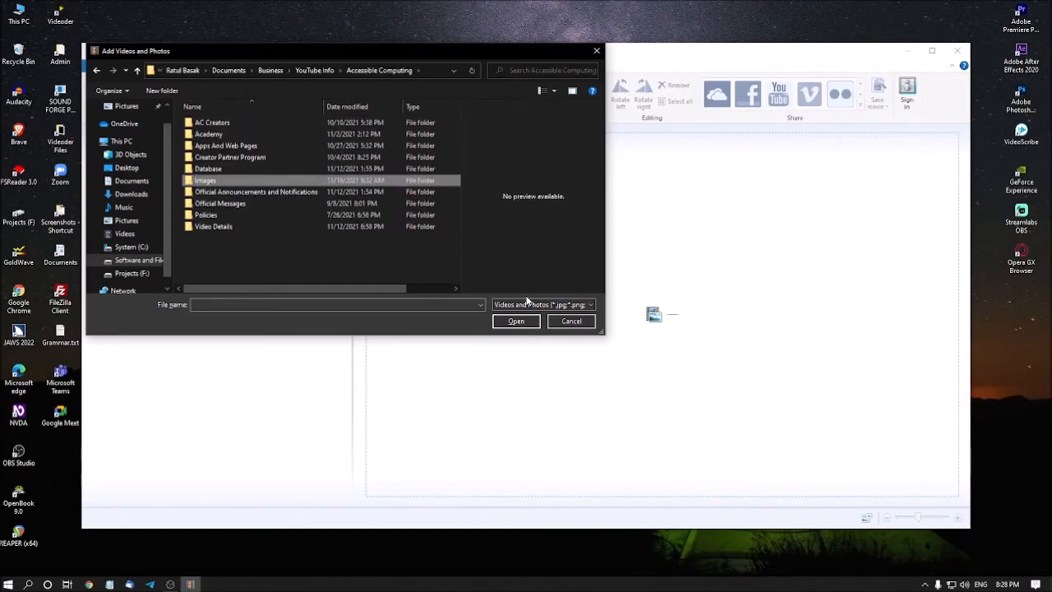
key(alt+Up)
- Add Bibhishika Part 1 Image.jpg from the Images folder of Kathaker Jhuli to the project
key(Down)
key(Down)
key(Down)
key(Return)
key(i)
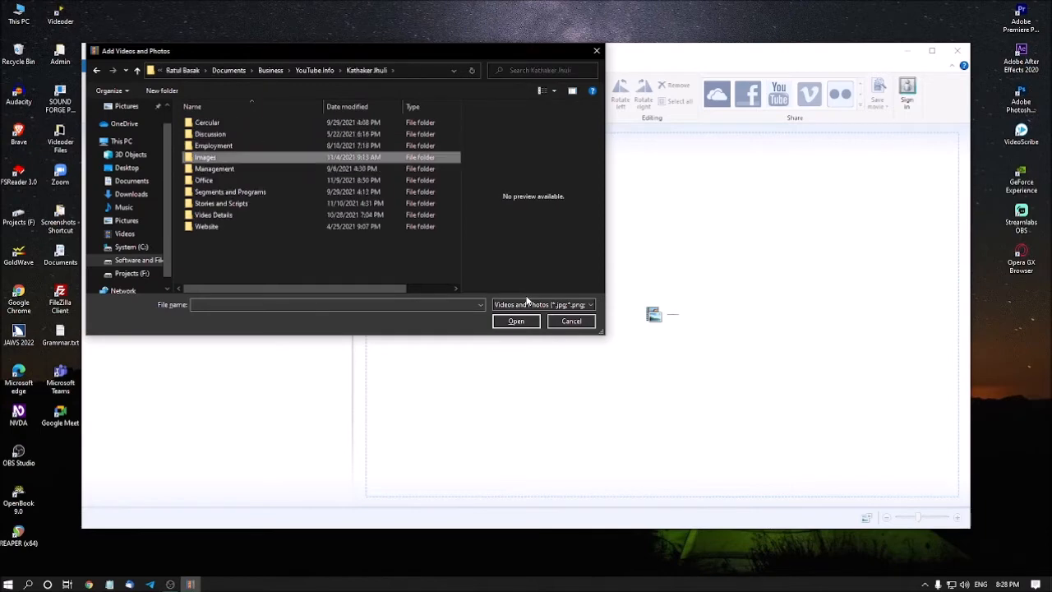
key(Return)
key(b)
key(Right)
key(Left)
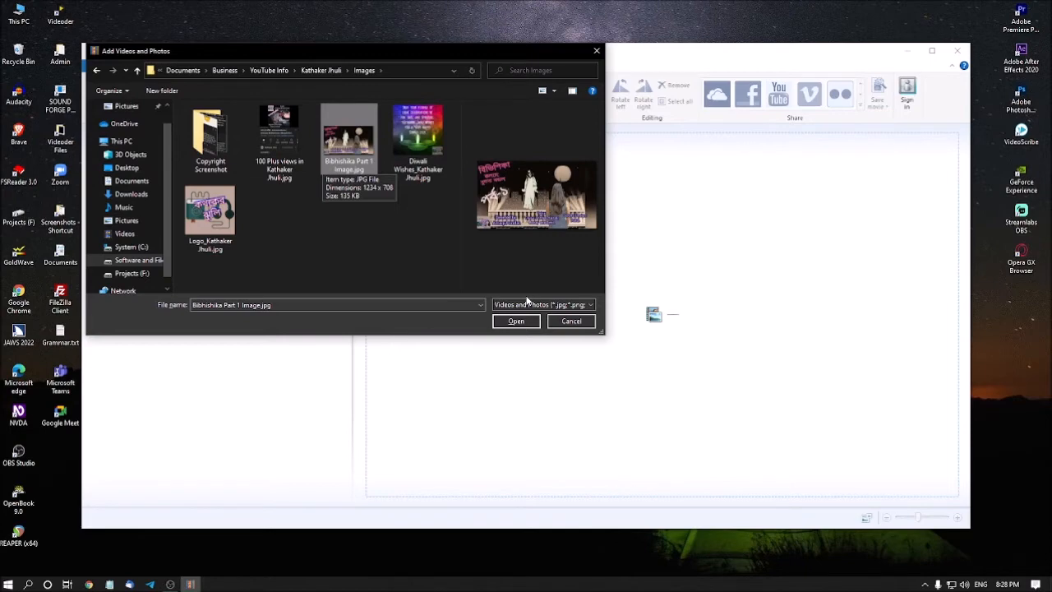
key(Return)
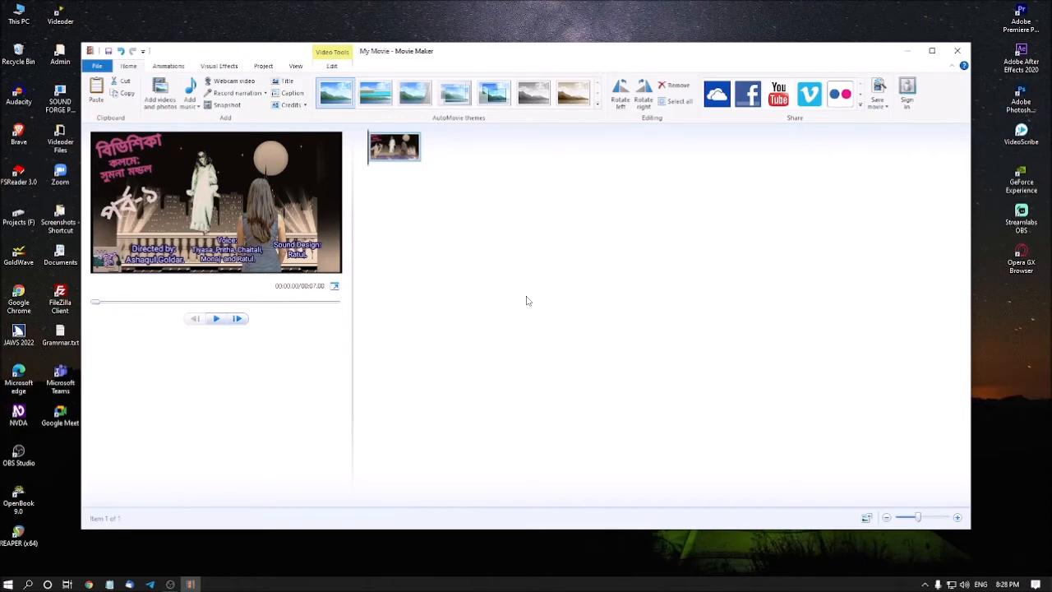
- Begin adding music to the project and browse to the Audio BookShelf folder in Audio Library
key(alt+h)
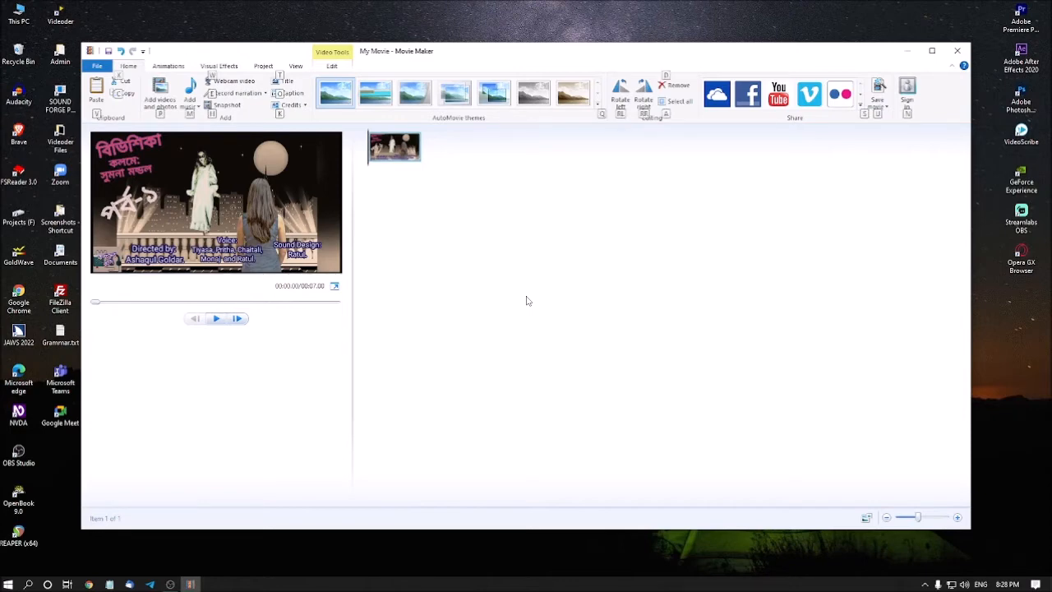
key(m)
key(m)
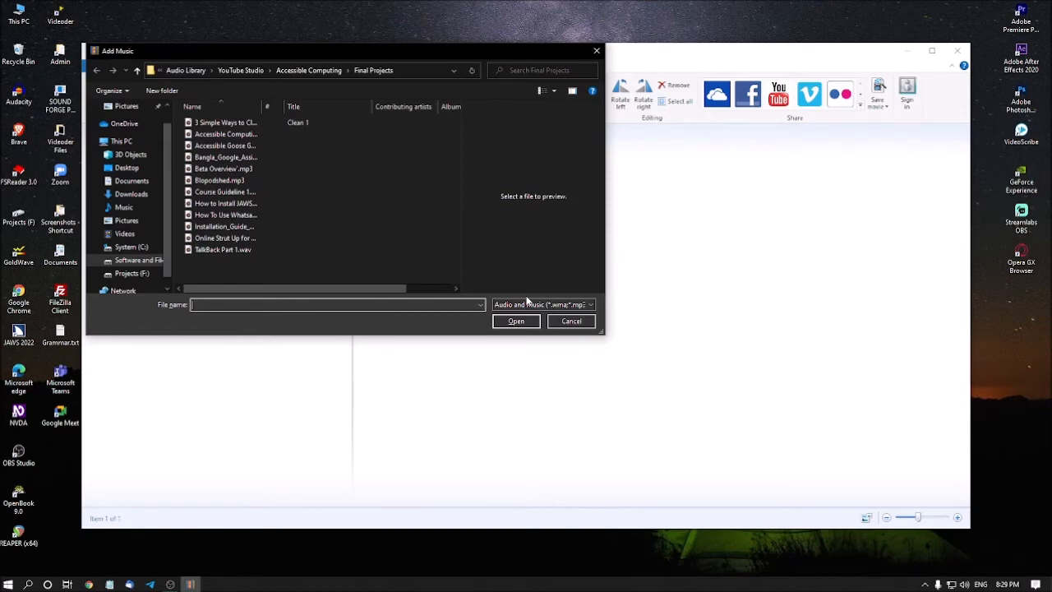
key(shift+Tab)
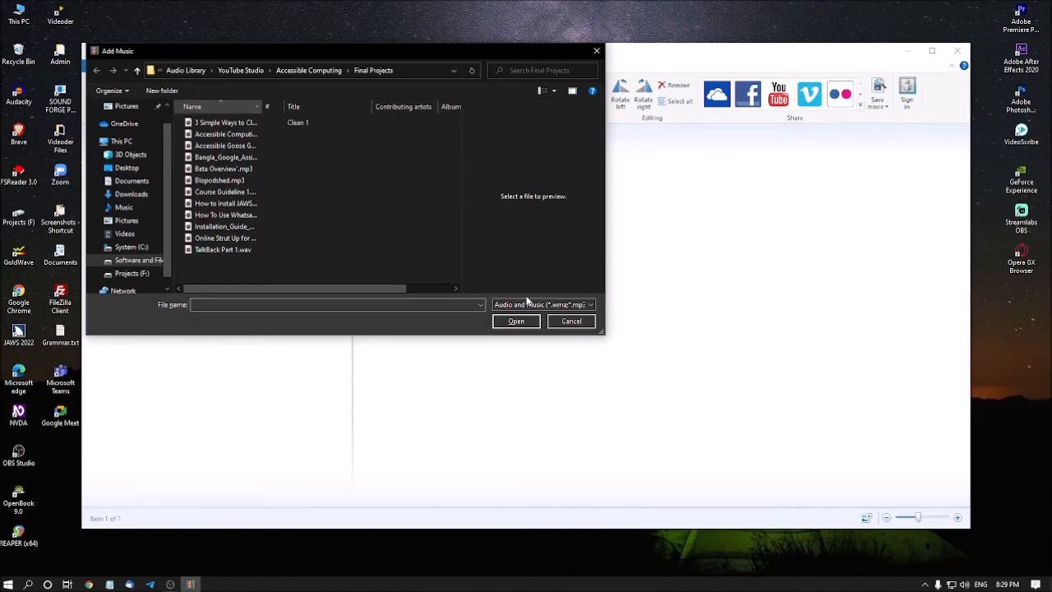
key(shift+Tab)
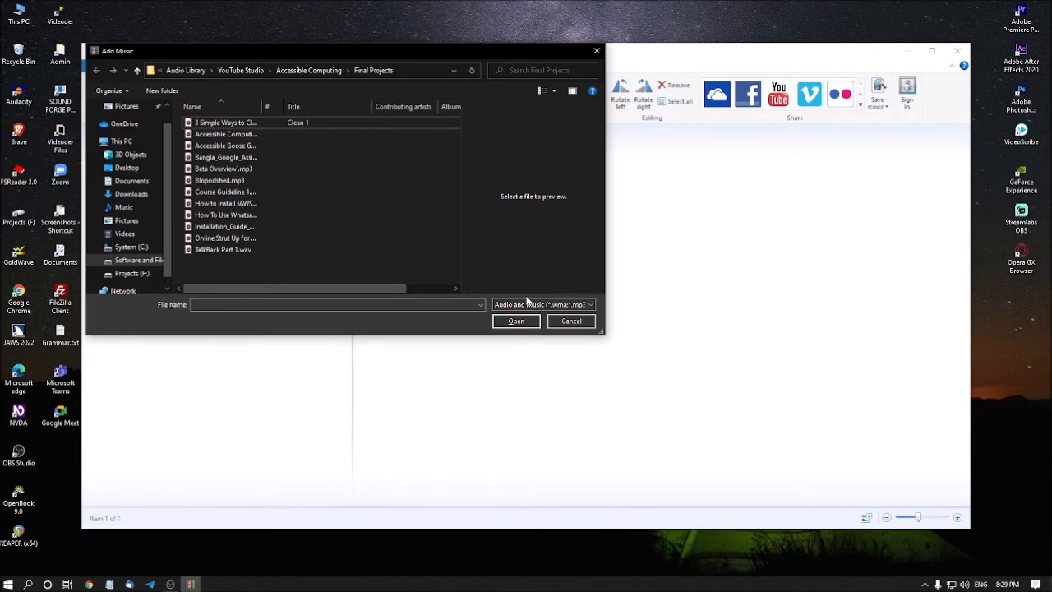
key(alt+Up)
key(alt+Up)
key(alt+Up)
key(Home)
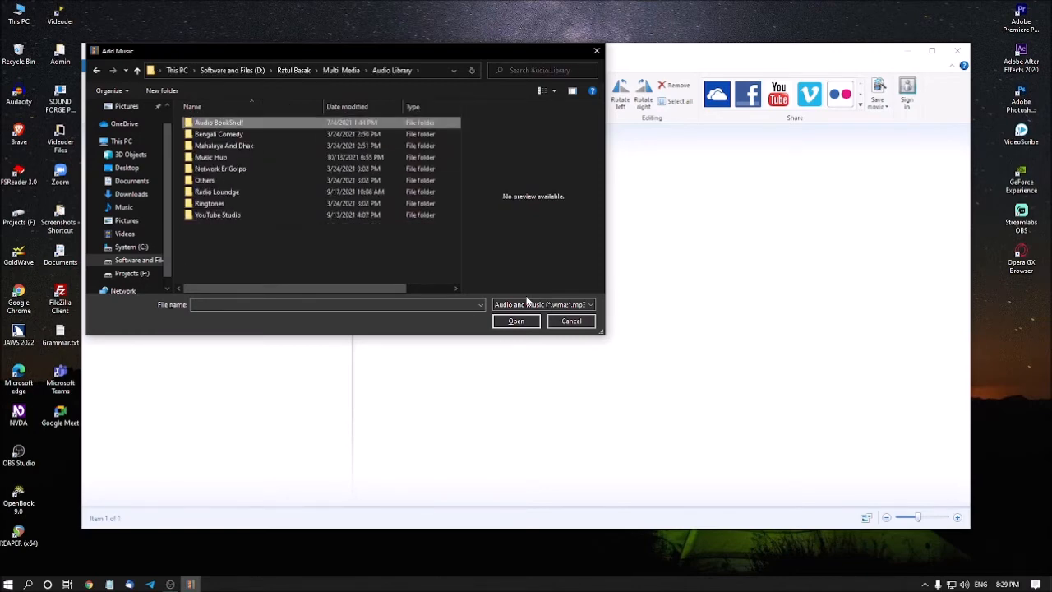
key(Return)
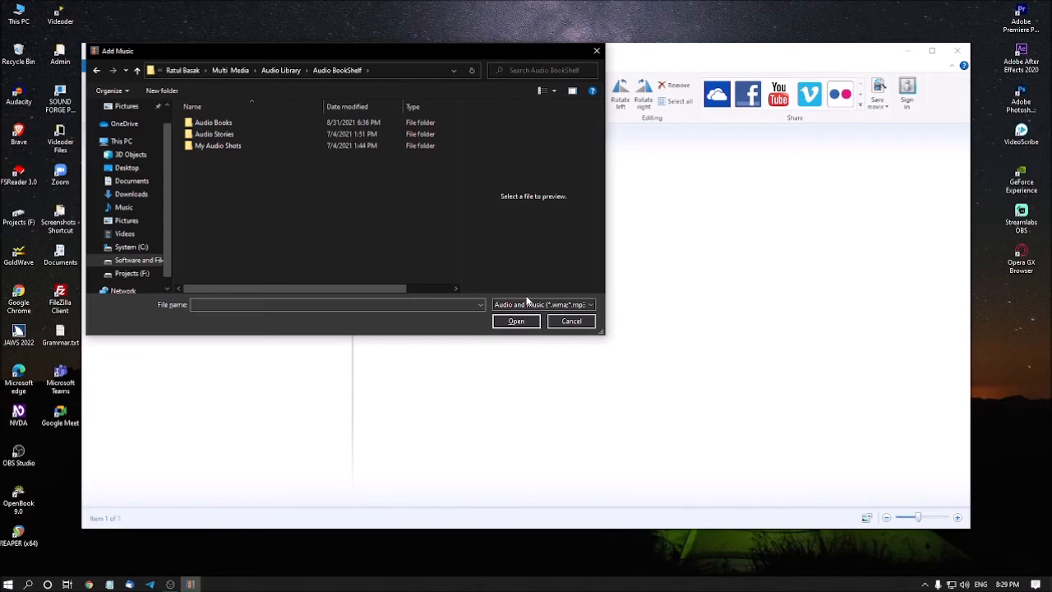
- Open the Kathaker Jhuli folder inside Audio Stories
key(Down)
key(Return)
key(Down)
key(Down)
key(Down)
key(Down)
key(Return)
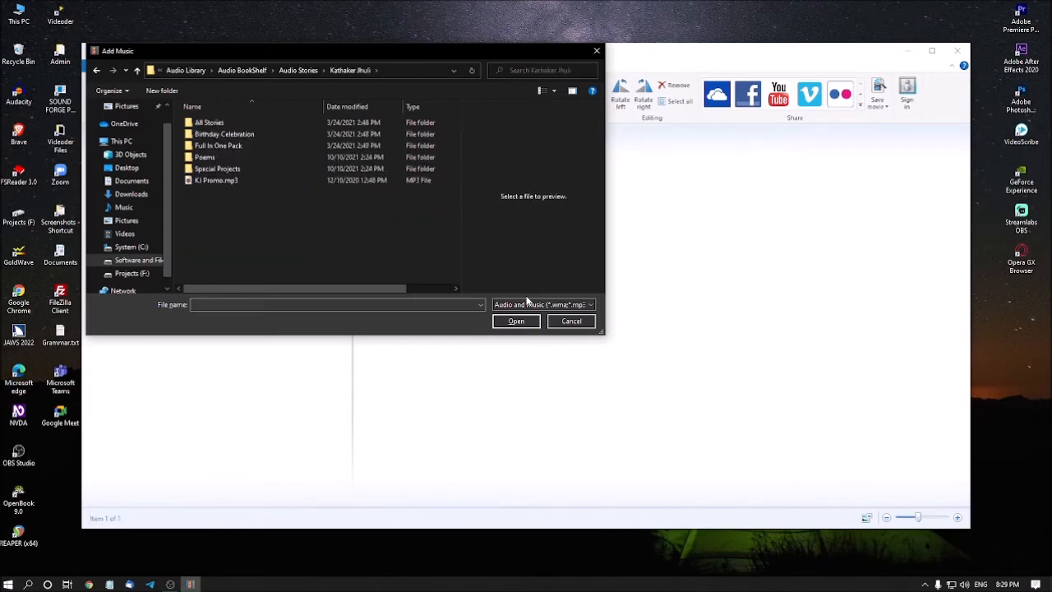
- Add the "22. Bibhishika Part 1" horror audio story MP3 from All Stories > Season 2 (2021) as the project's music
key(Down)
key(Up)
key(Return)
key(Down)
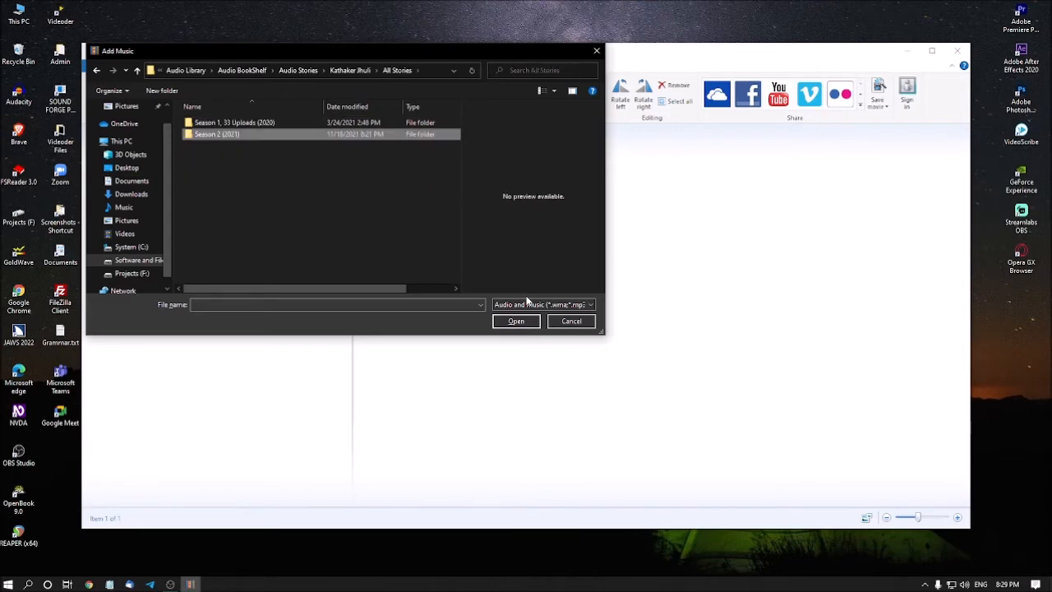
key(Return)
key(End)
key(Up)
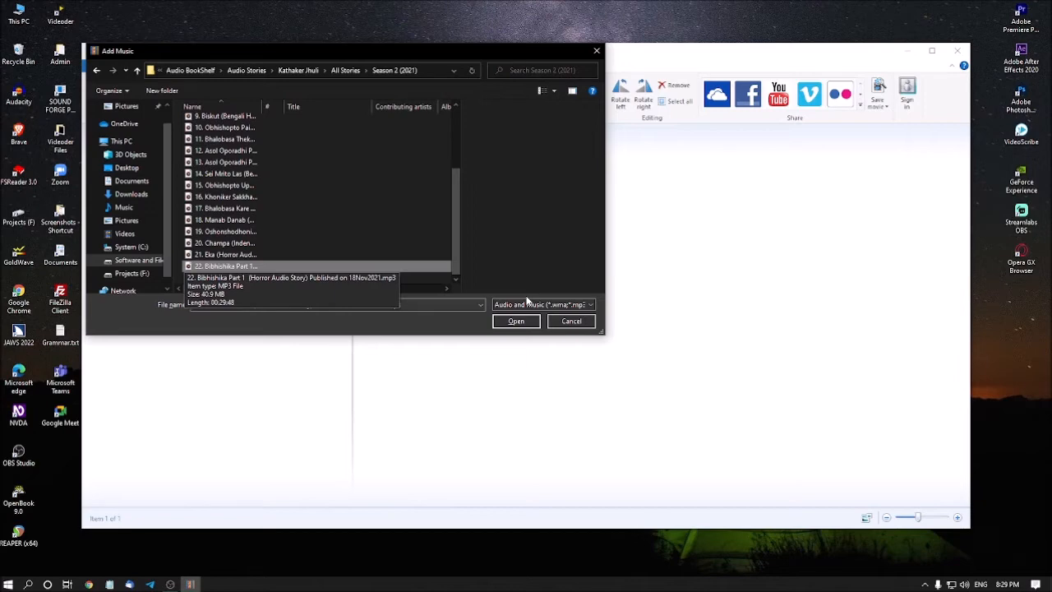
key(Return)
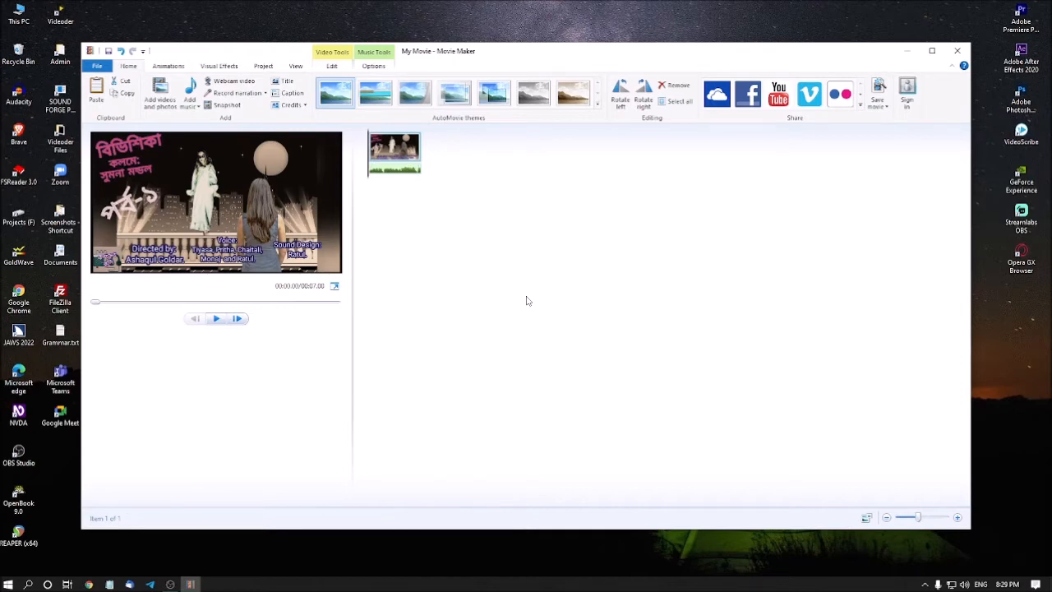
- Fit the picture's duration to the music and briefly preview the movie
key(Down)
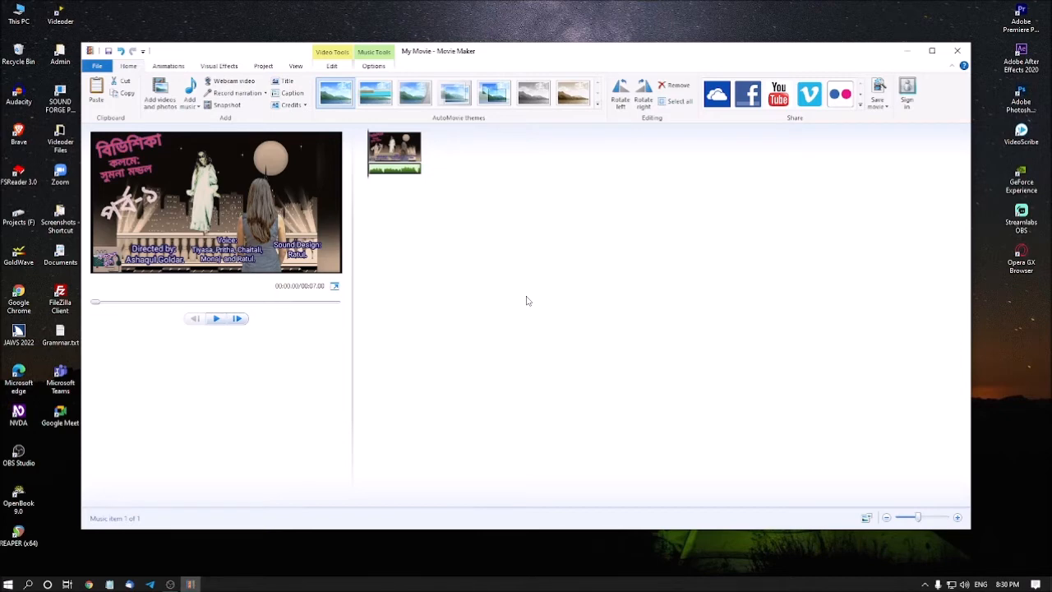
key(alt+p)
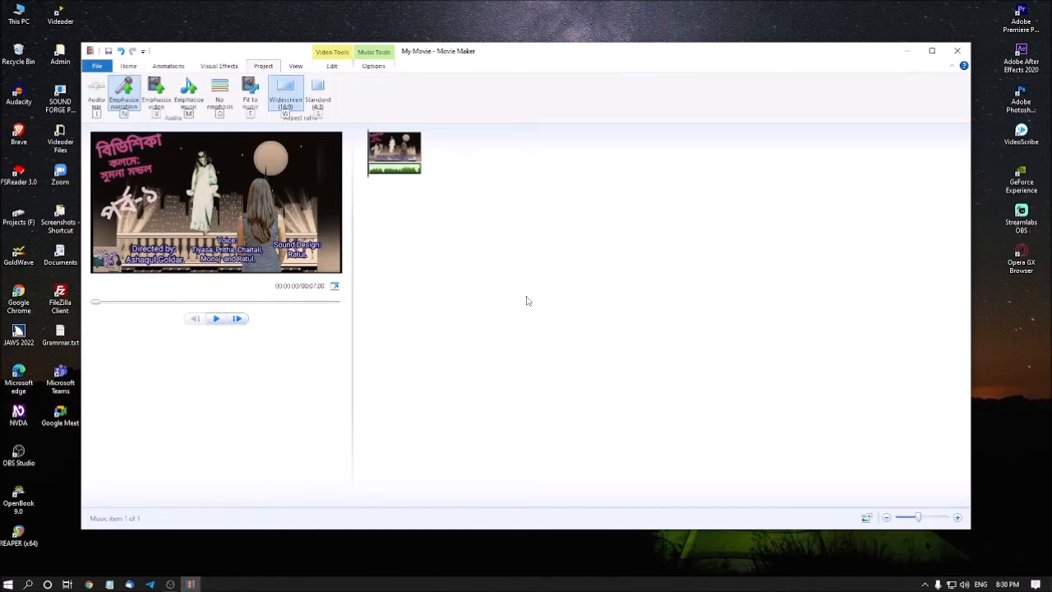
key(Escape)
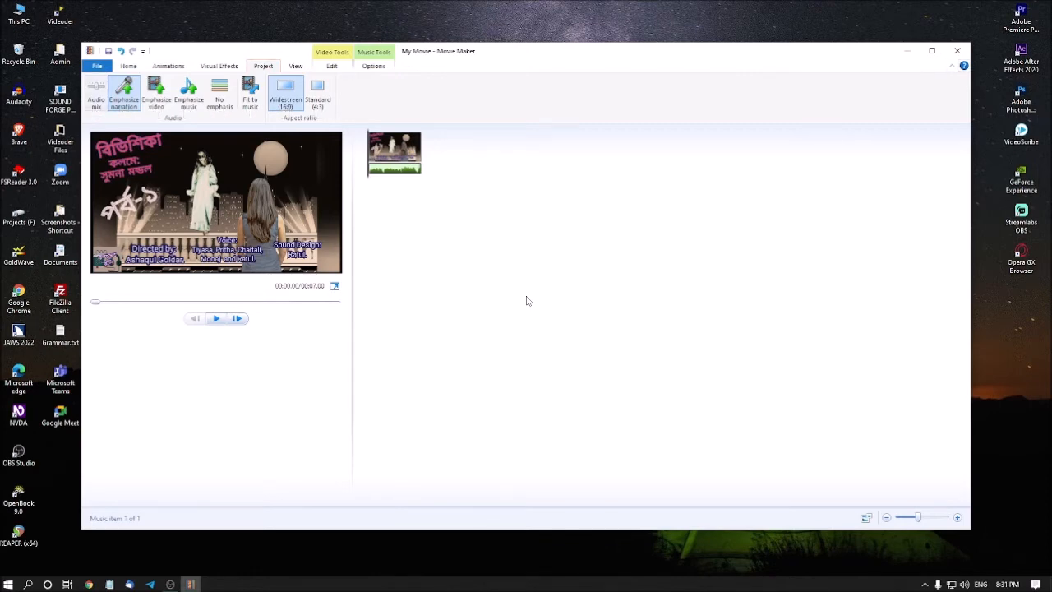
key(Right)
key(Right)
key(Right)
key(Right)
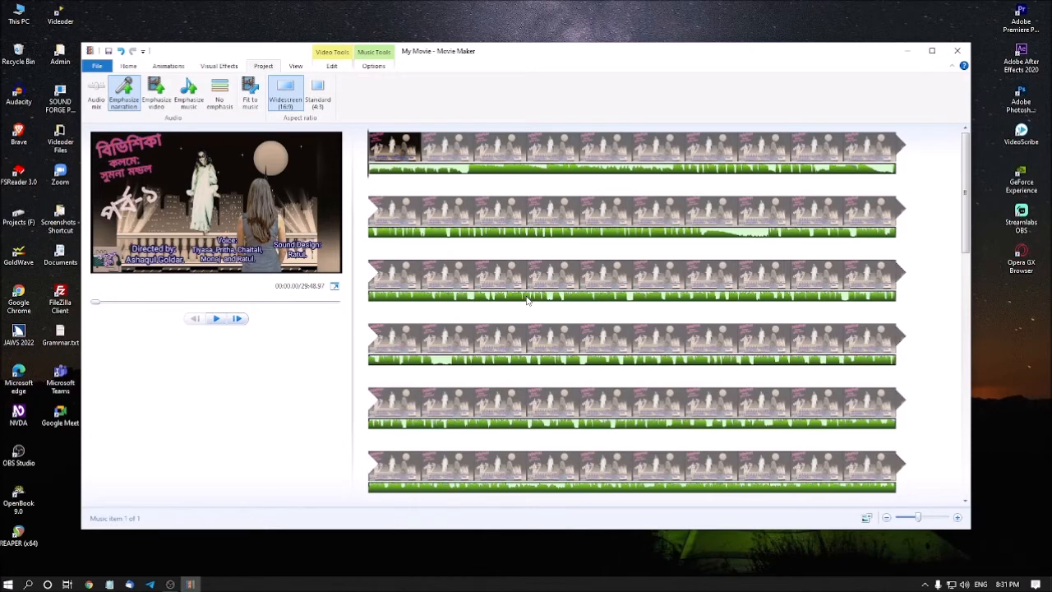
key(space)
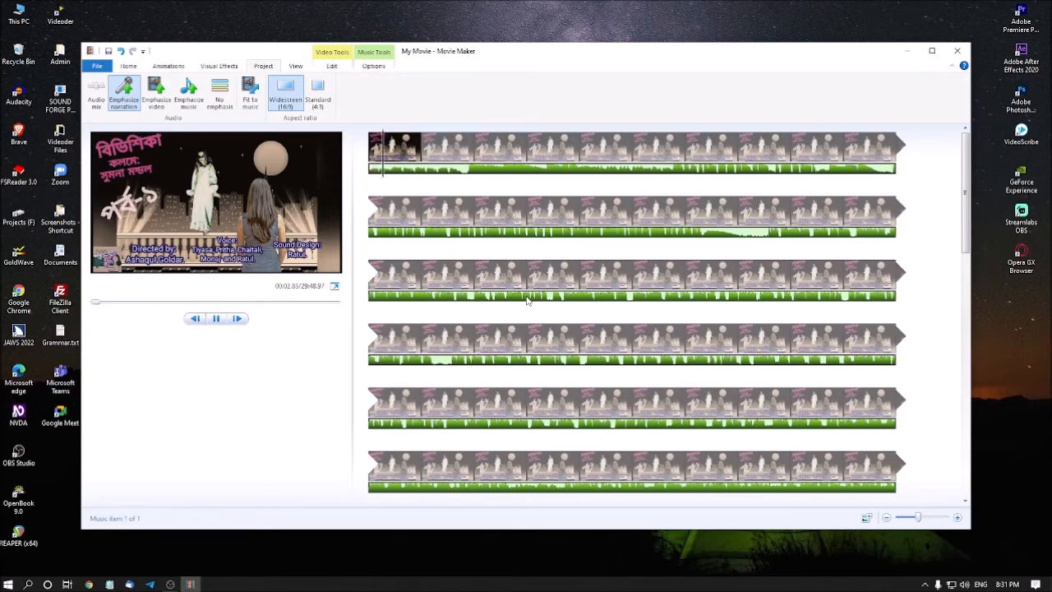
key(space)
- Examine the available movie-saving presets, including YouTube, Facebook and Feature Phone (small)
key(alt+f)
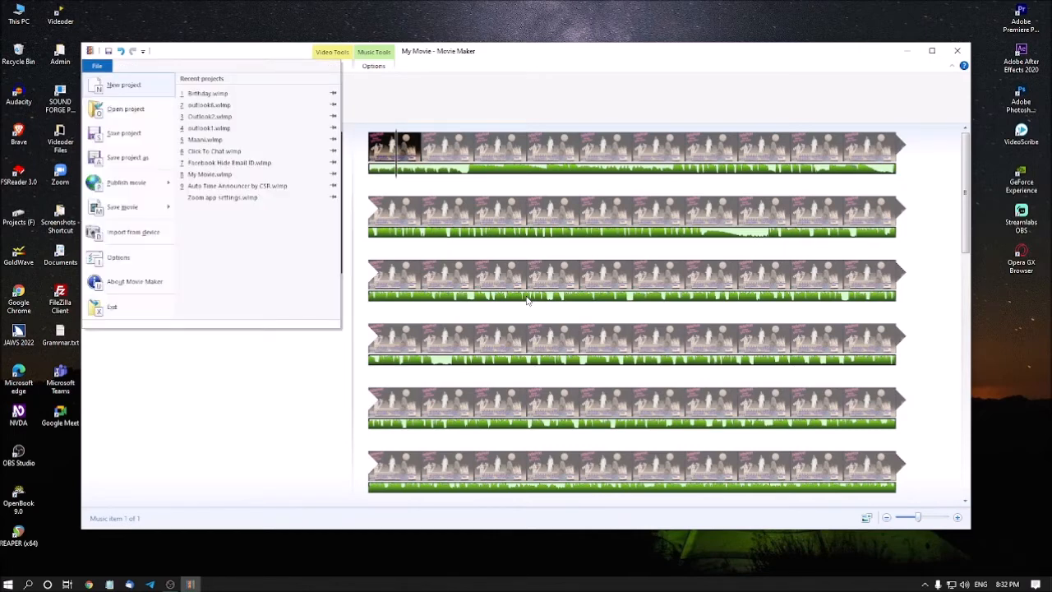
key(m)
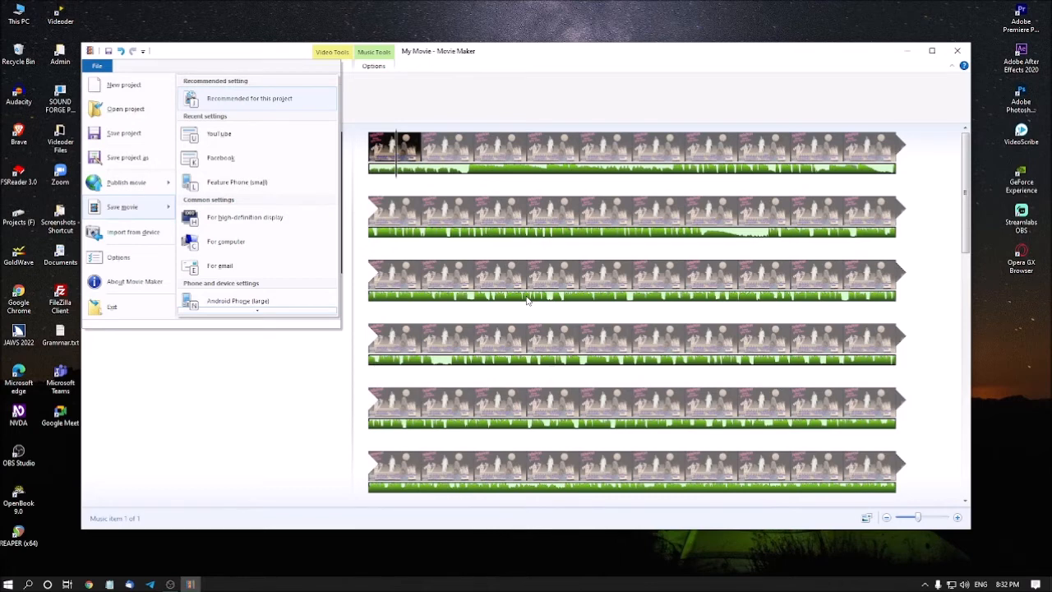
key(Down)
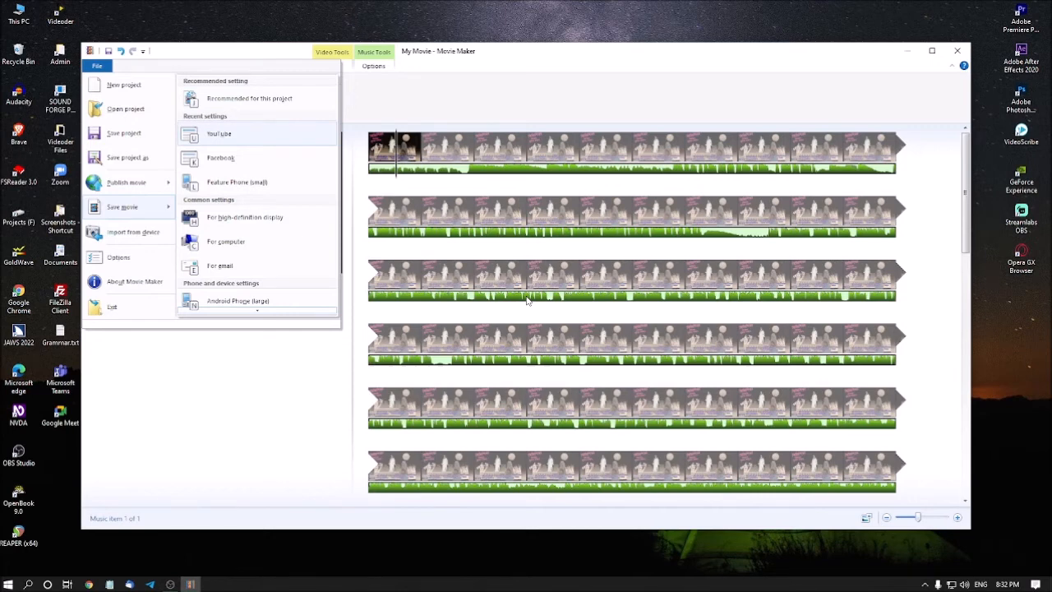
key(Down)
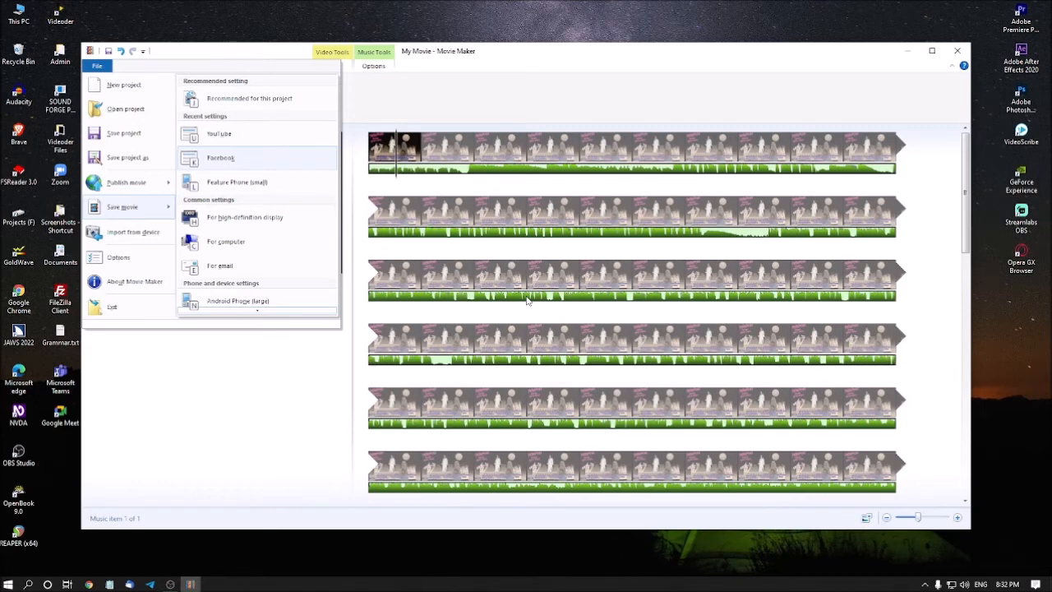
key(Down)
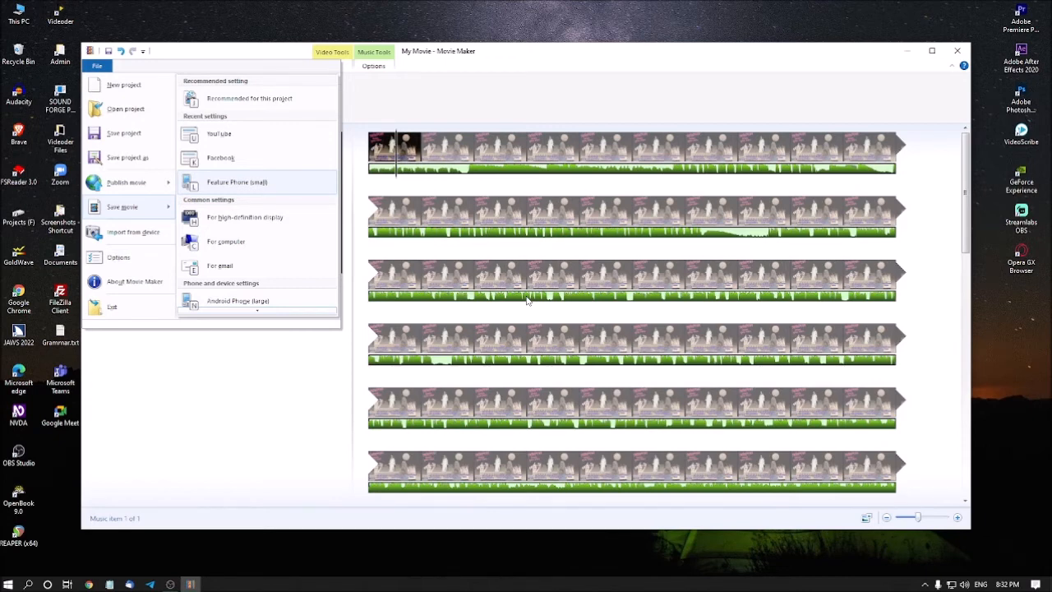
key(Escape)
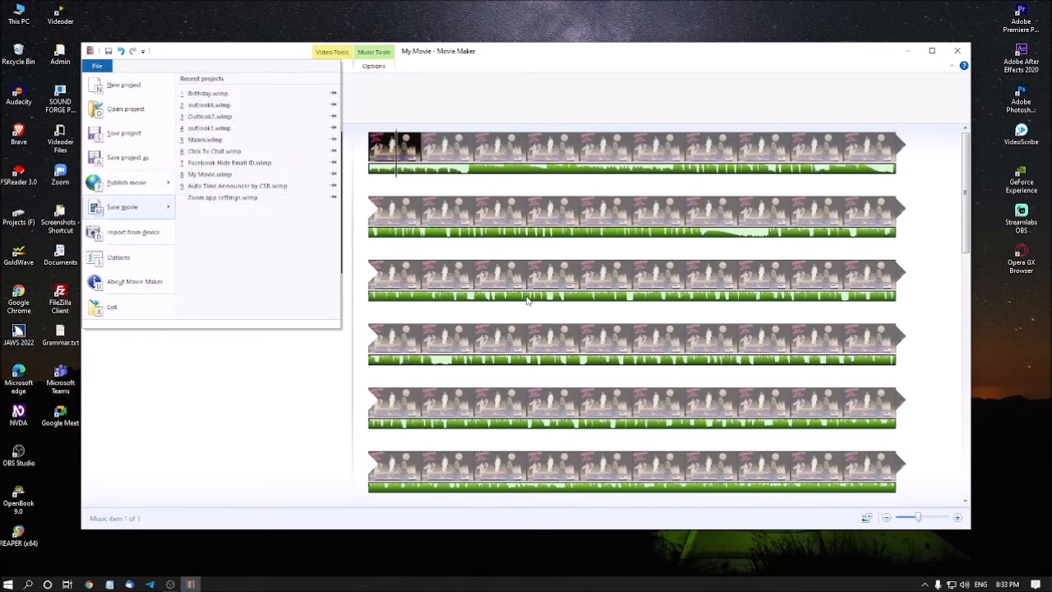
key(Escape)
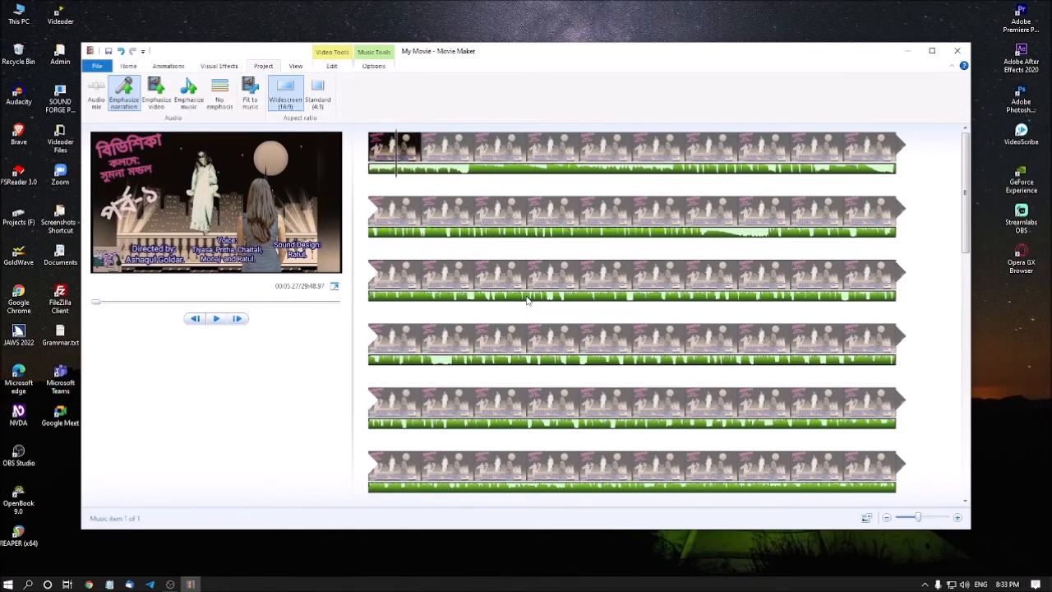
- Start saving the movie with the YouTube preset and name the file Bibhishika Part 1
key(alt+f)
key(m)
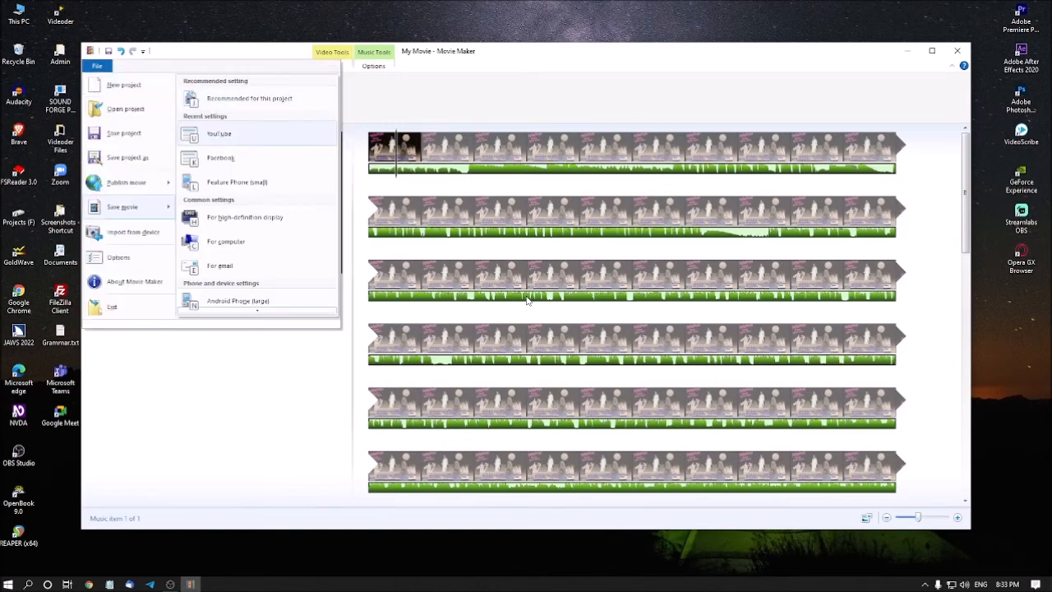
key(Return)
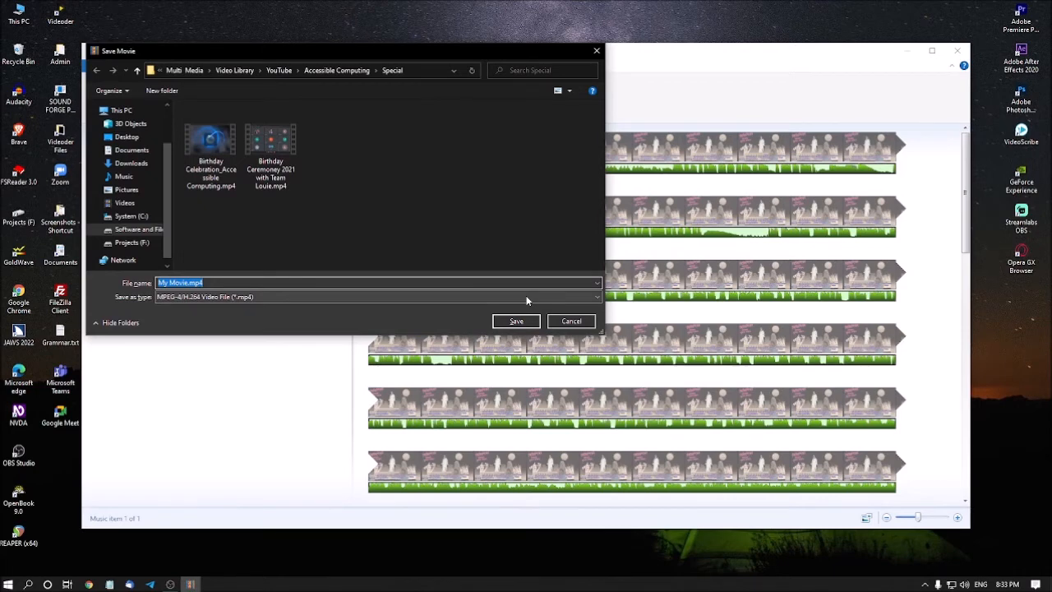
text(Bibhishika Part 1)
- Save the movie as an MP4 in the Kathaker Jhuli folder under Video Library > YouTube
key(shift+Tab)
key(shift+Tab)
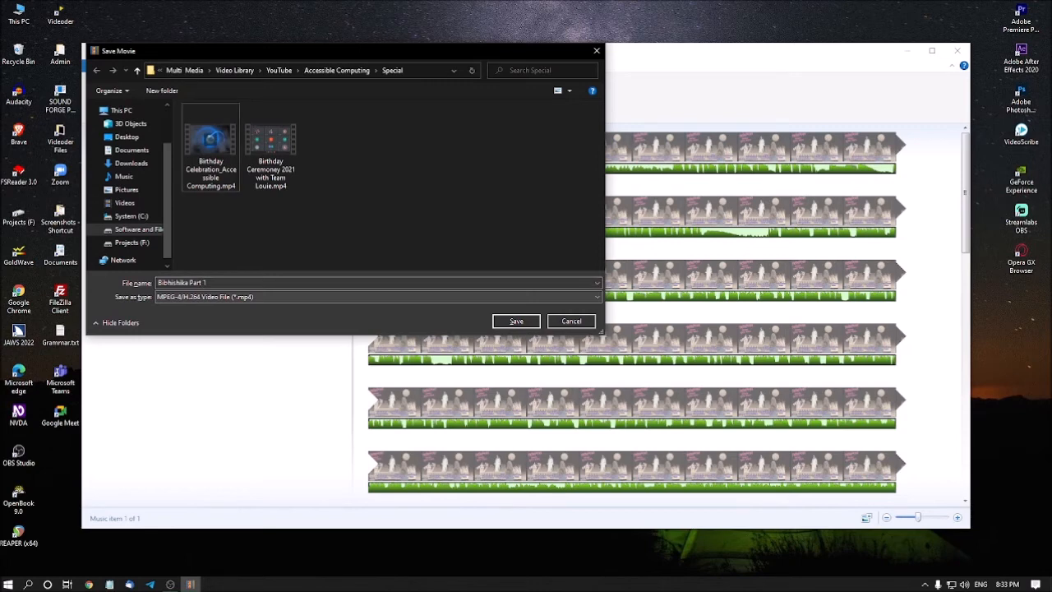
key(Tab)
key(BackSpace)
key(BackSpace)
key(k)
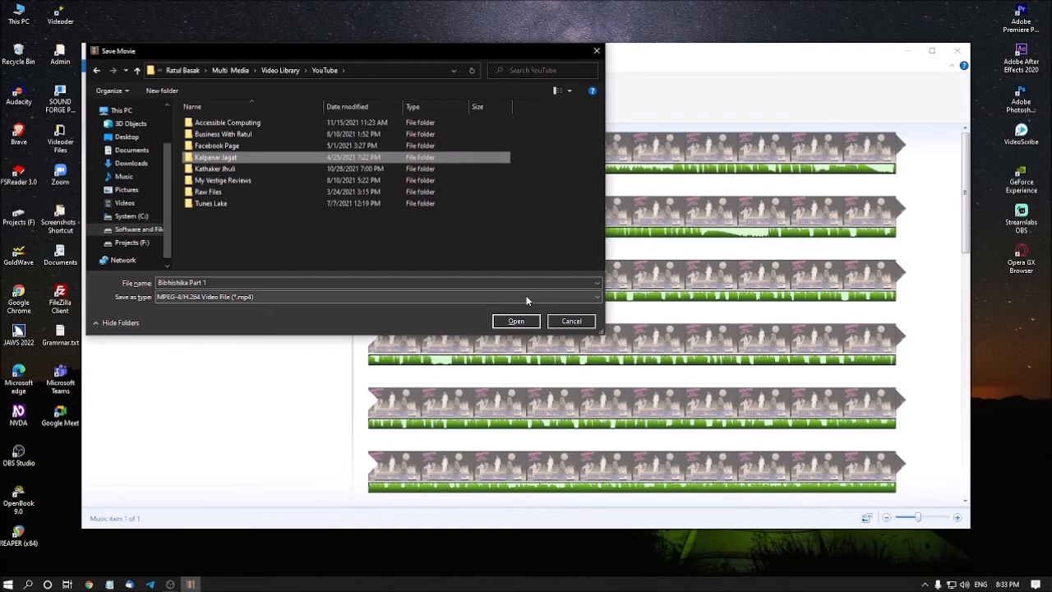
key(k)
key(Return)
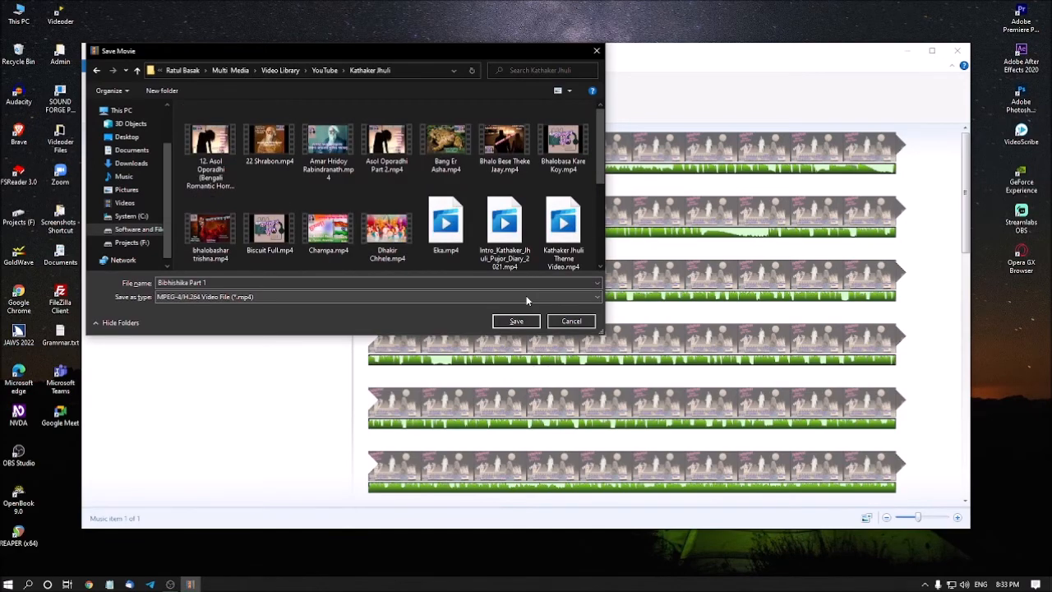
key(Return)
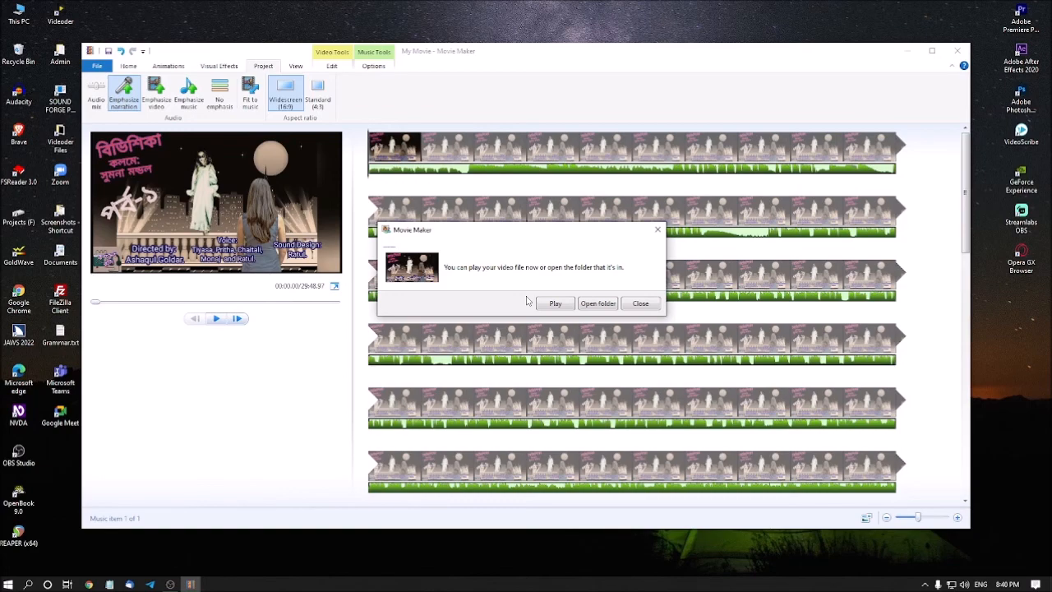
- Play the saved video, pause it and switch back to Movie Maker
key(Return)
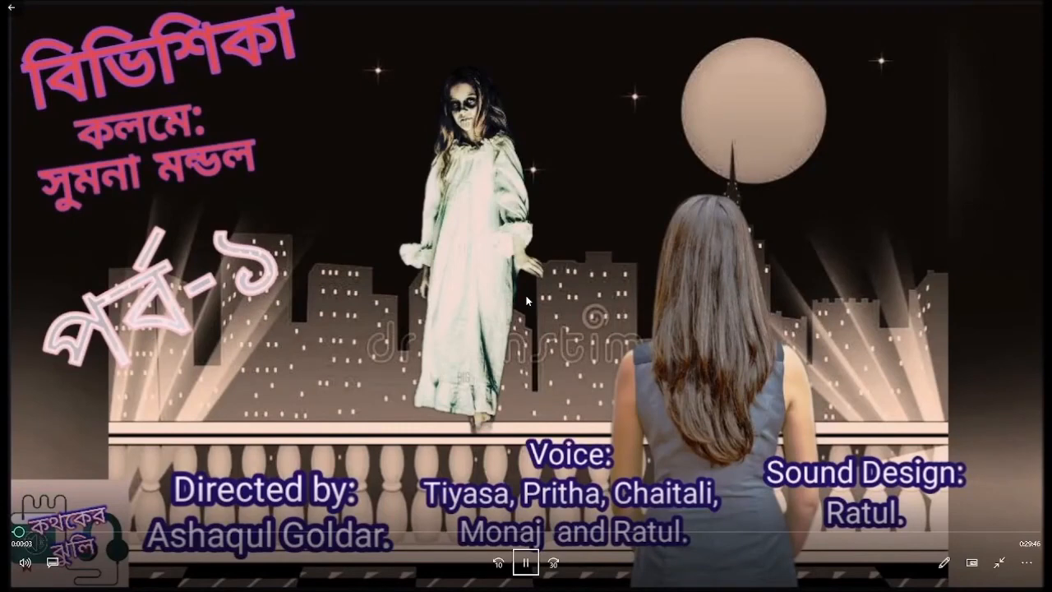
key(space)
key(alt+Tab)
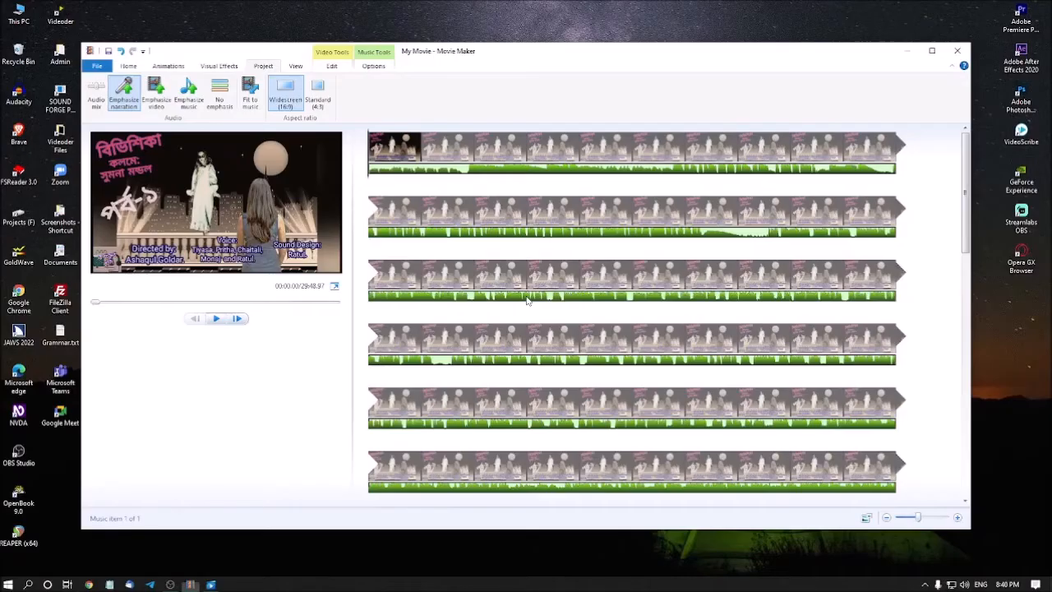